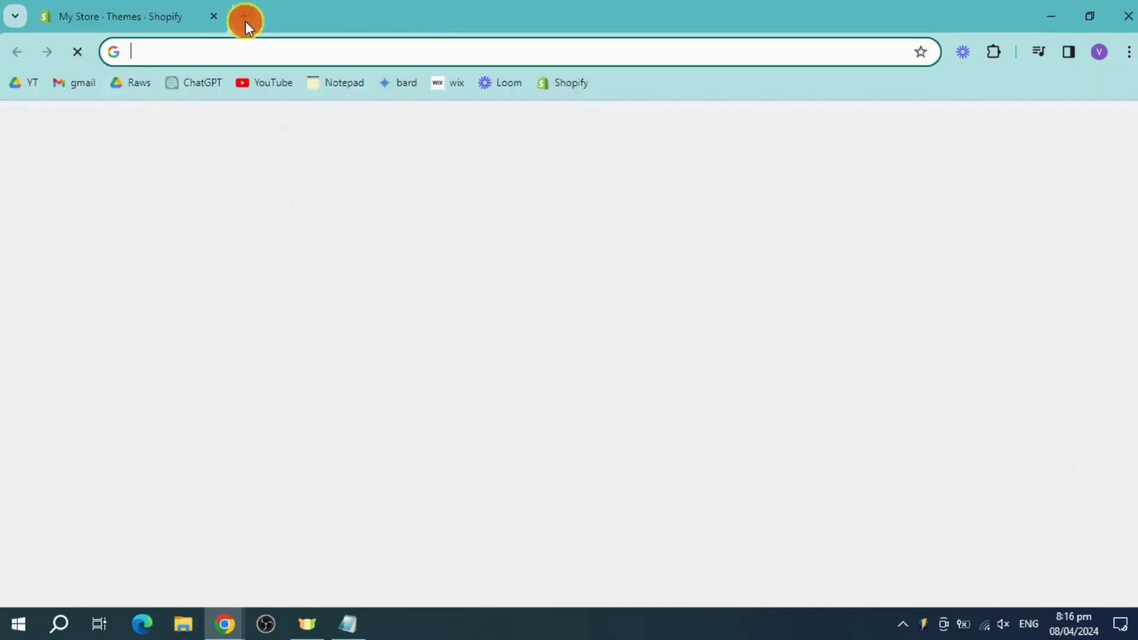
Open the Shopify App Store in a new tab and search it for "evergreen countdown timer"
type("apps")
key("Return")
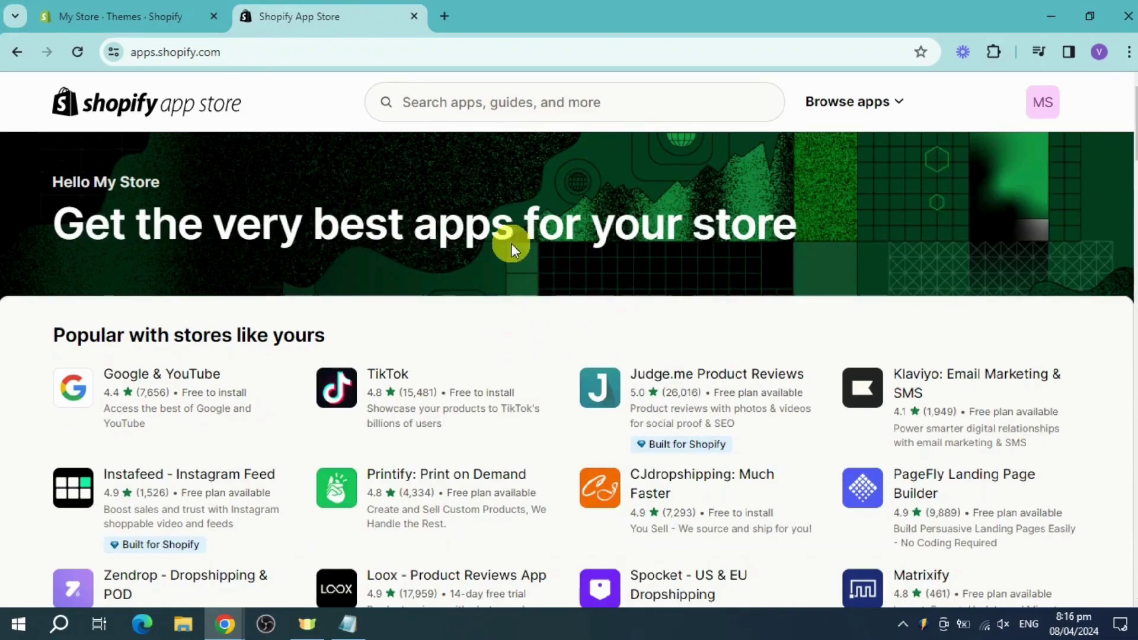
left_click(586, 103)
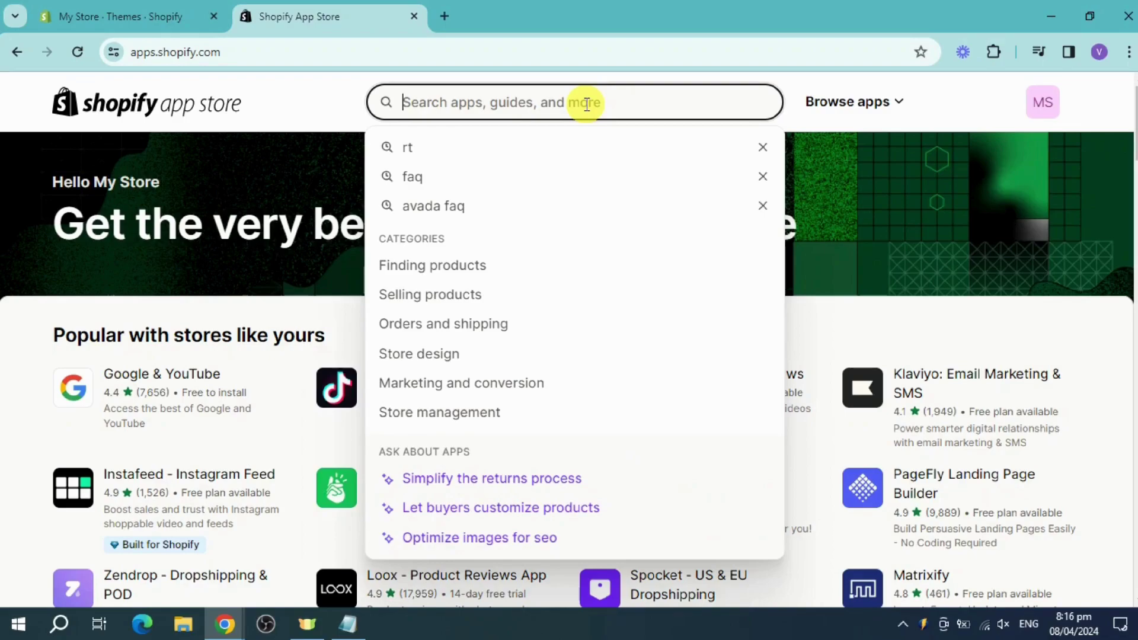
type("ever")
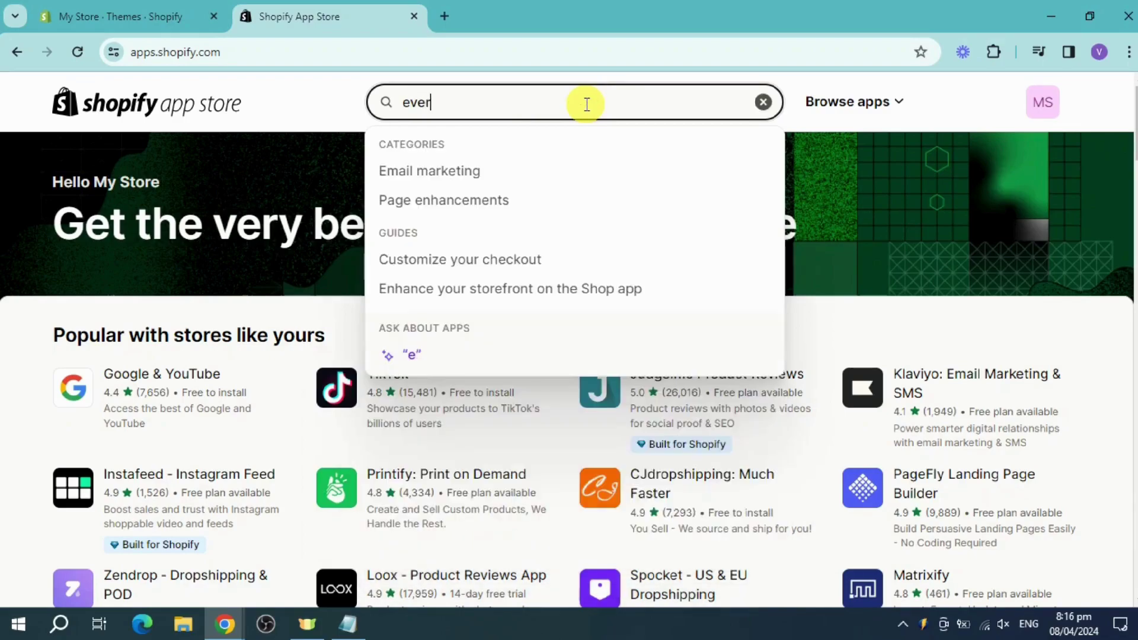
type("green countdown timer")
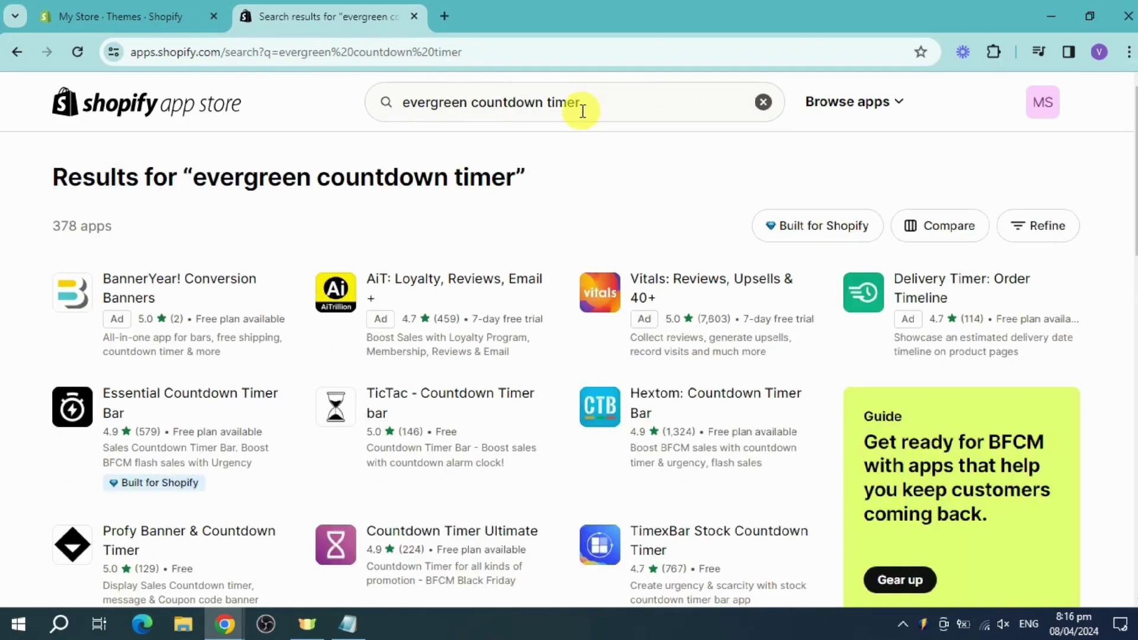
Browse the countdown timer search results and open the Essential Countdown Timer Bar listing
scroll(490, 414, "down", 3)
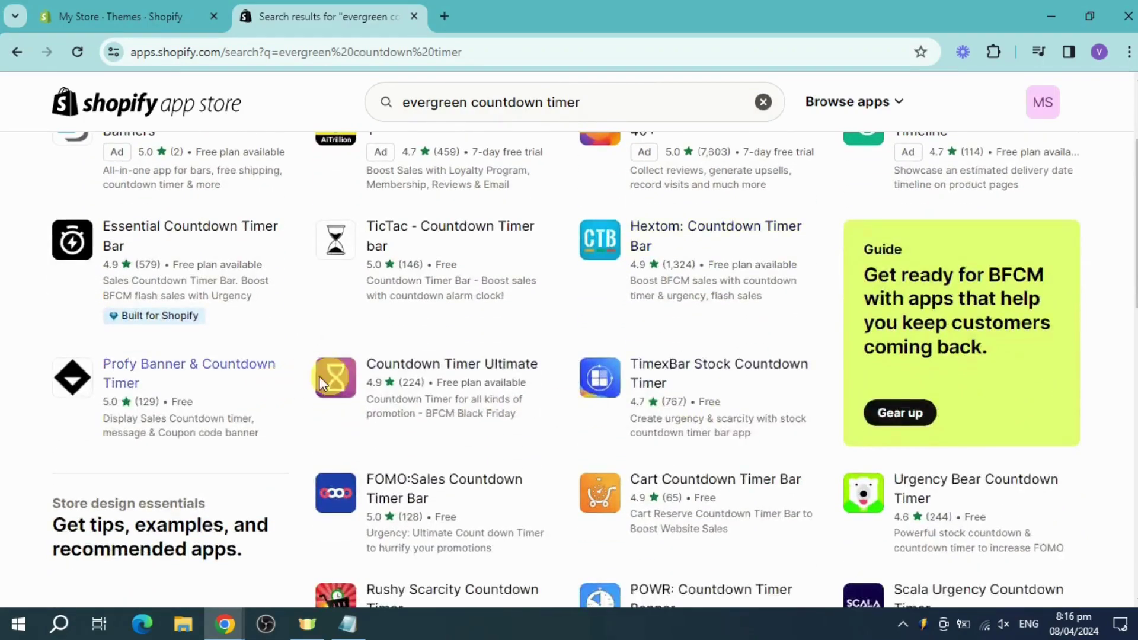
scroll(800, 440, "down", 2)
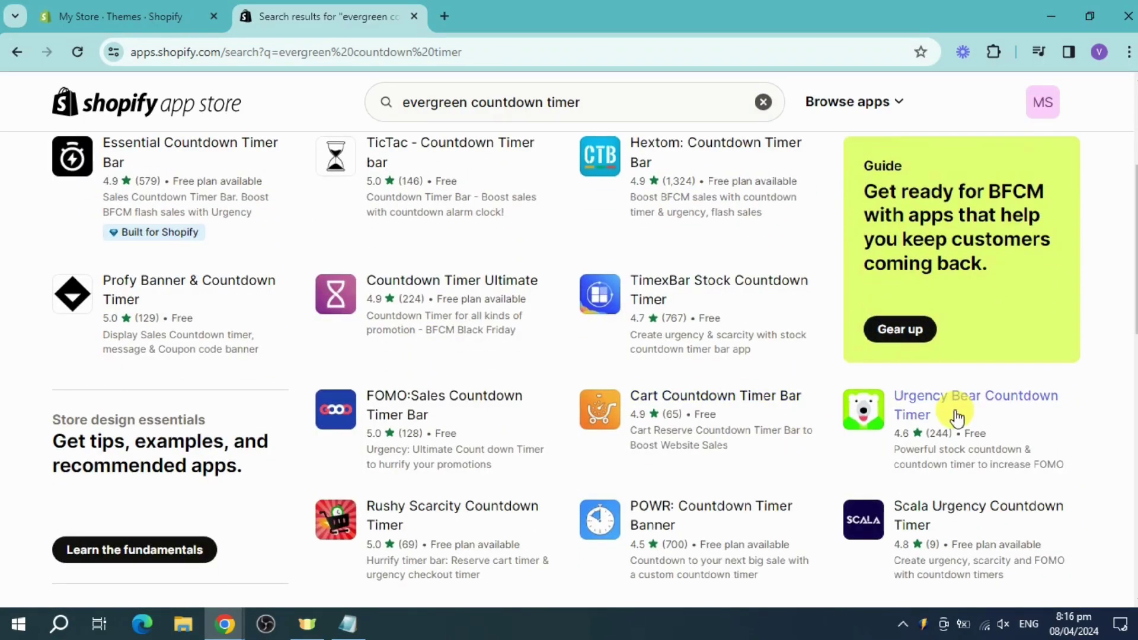
scroll(949, 418, "up", 5)
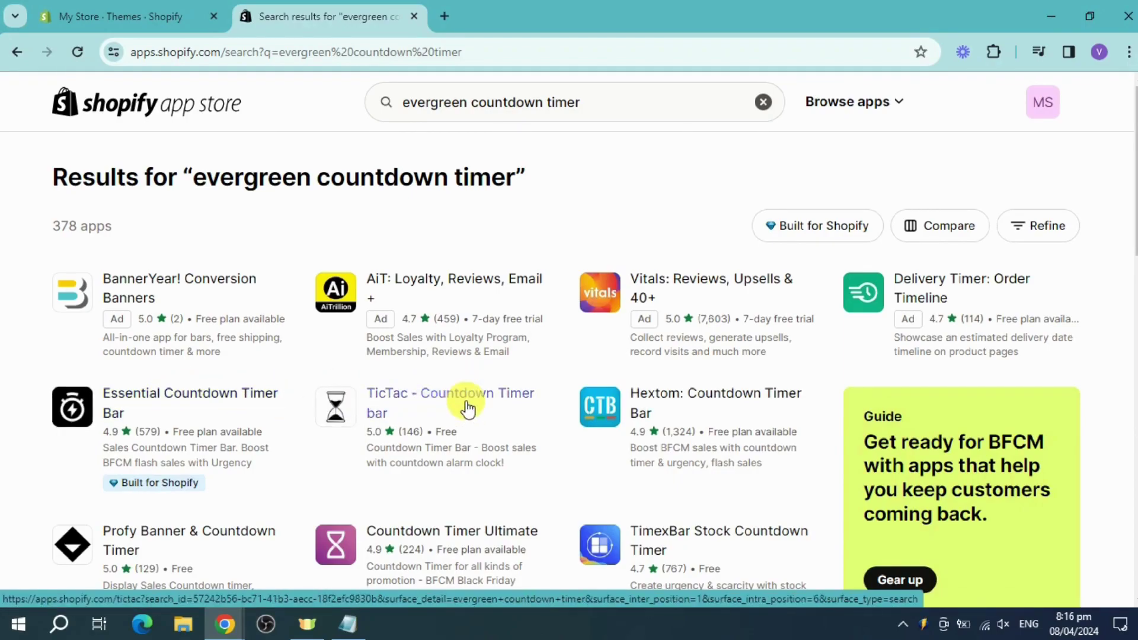
scroll(465, 399, "down", 15)
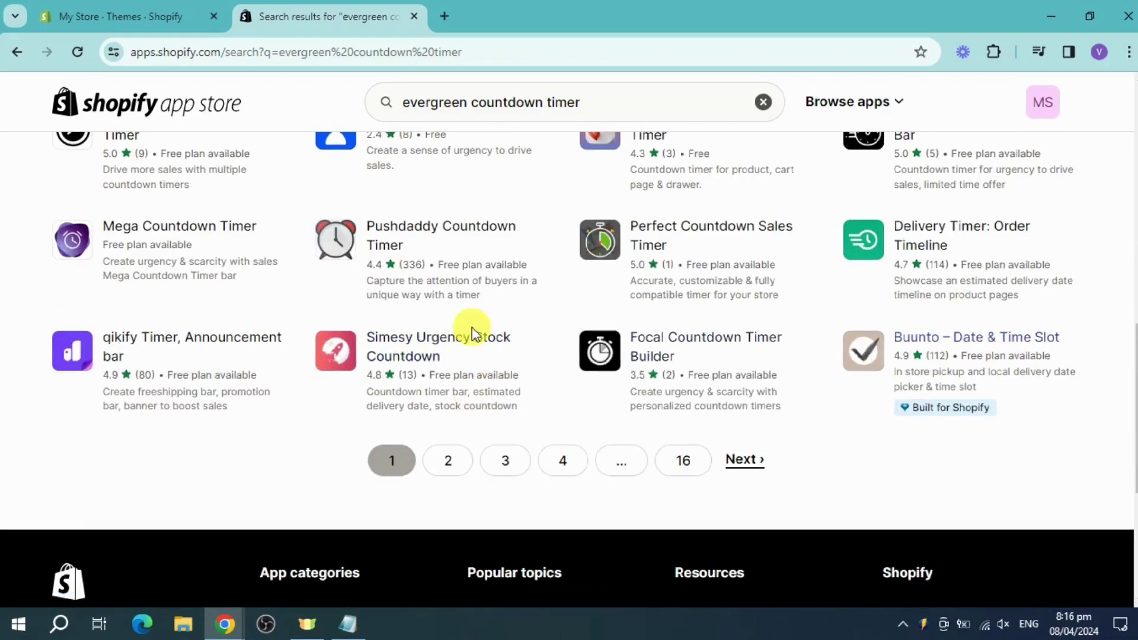
scroll(470, 330, "up", 15)
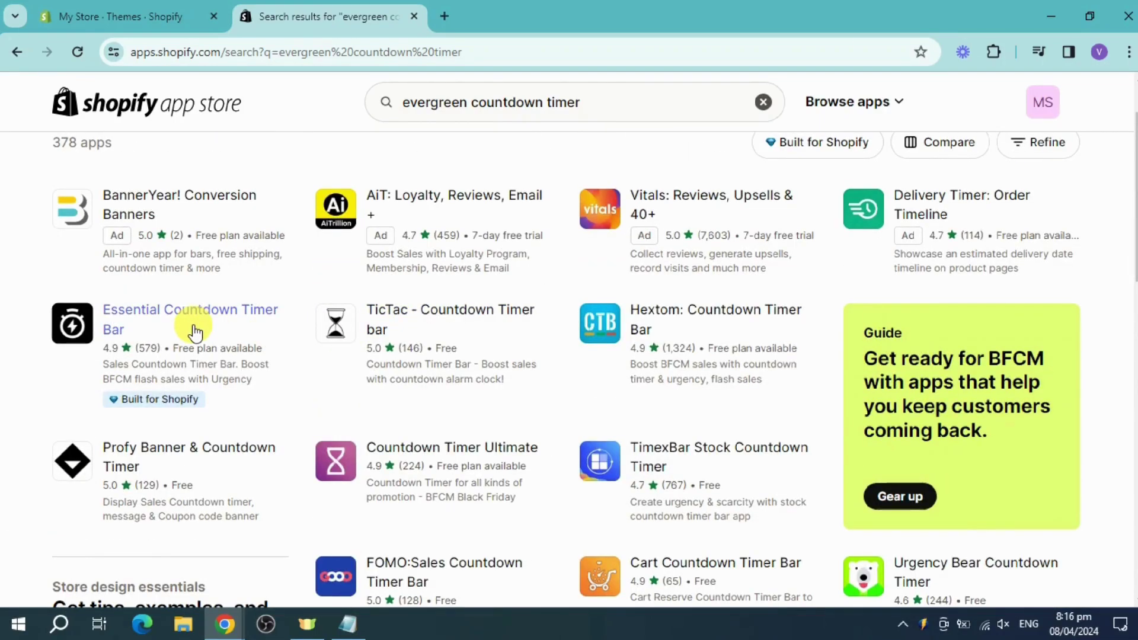
left_click(203, 327)
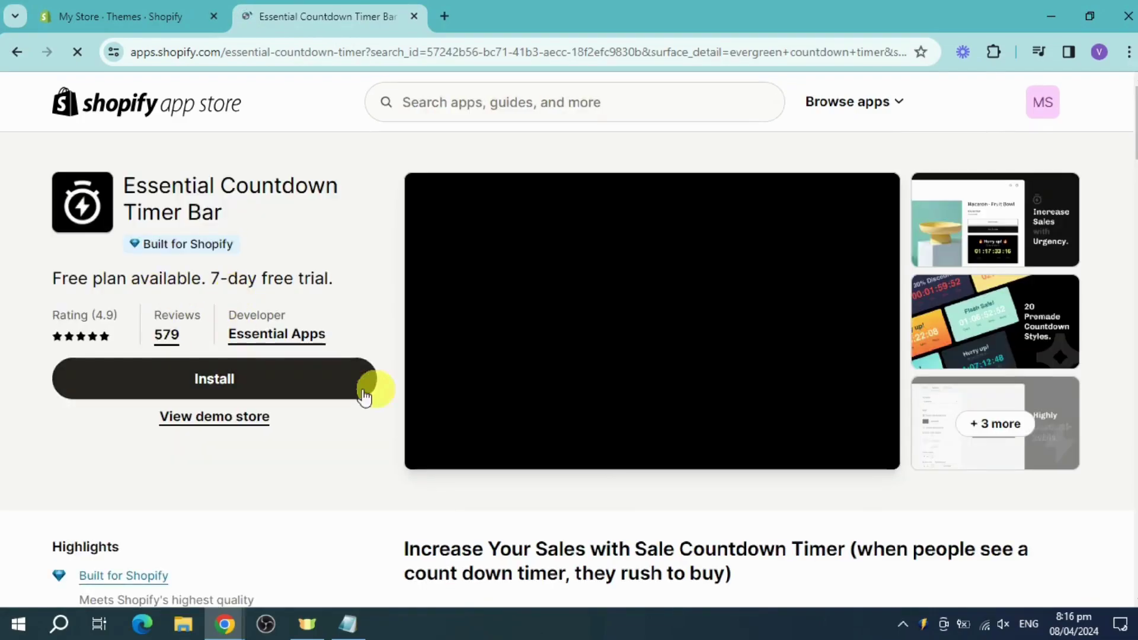
Review the pricing plans of Essential Countdown Timer Bar and install the app on the store
scroll(660, 414, "down", 15)
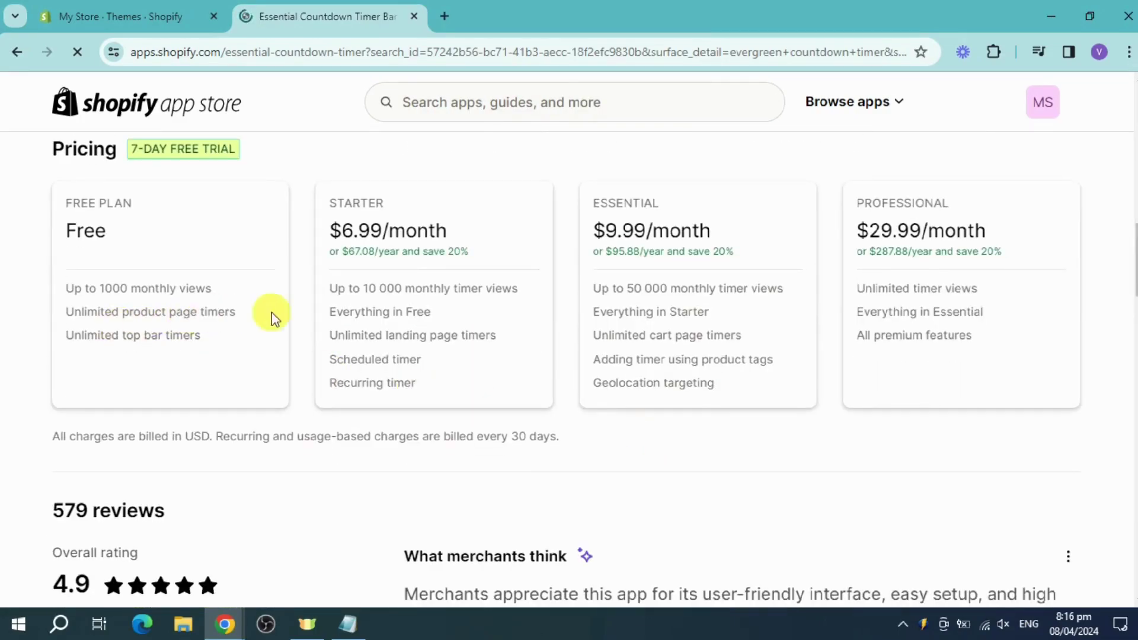
scroll(304, 321, "up", 15)
left_click(252, 388)
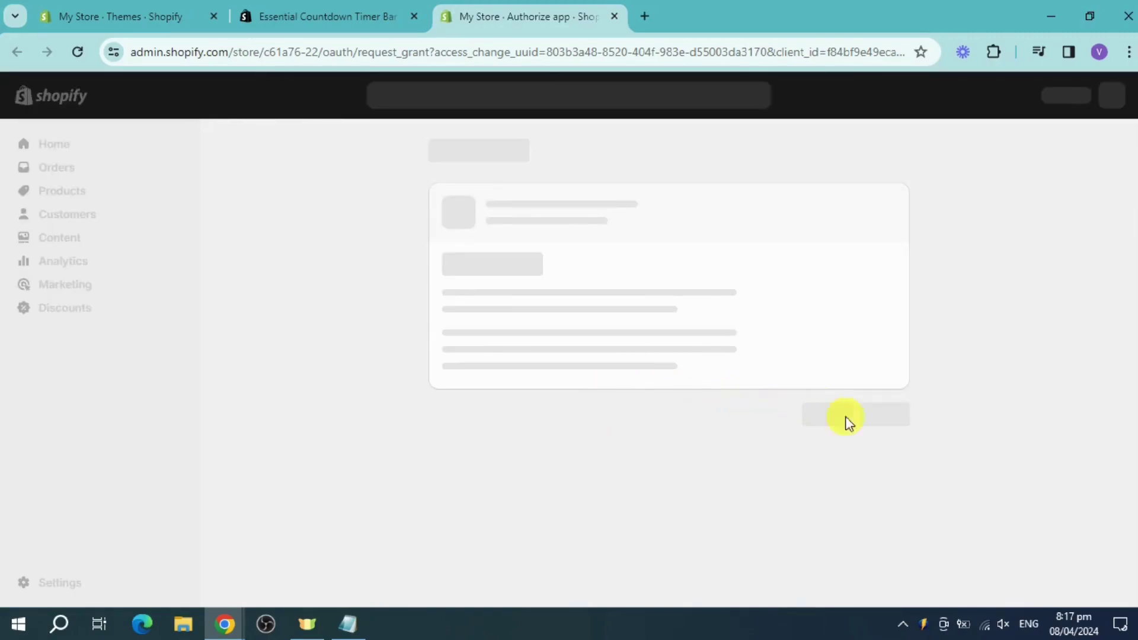
left_click(880, 460)
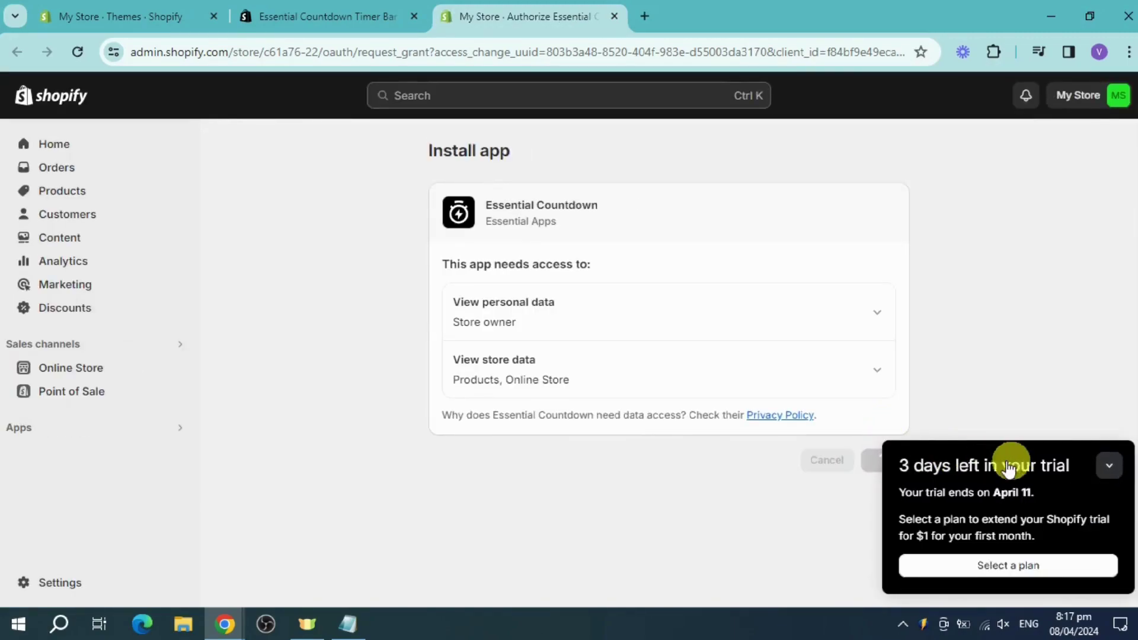
left_click(1109, 465)
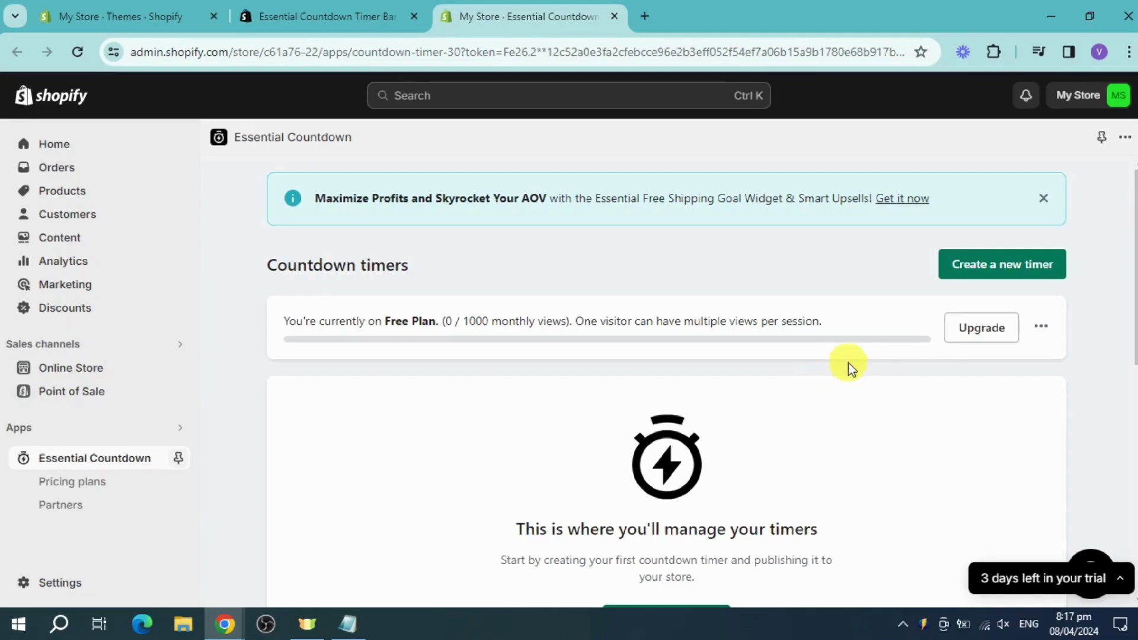
Create a new countdown timer of the Product page type and name it "HURRY!!"
left_click(1030, 276)
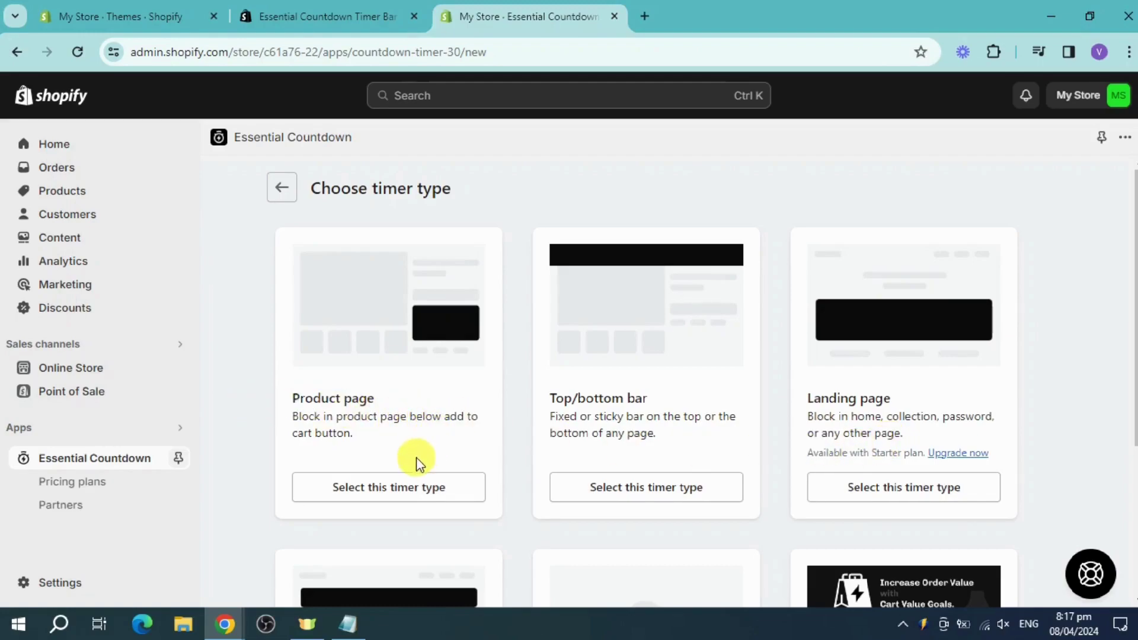
left_click(396, 496)
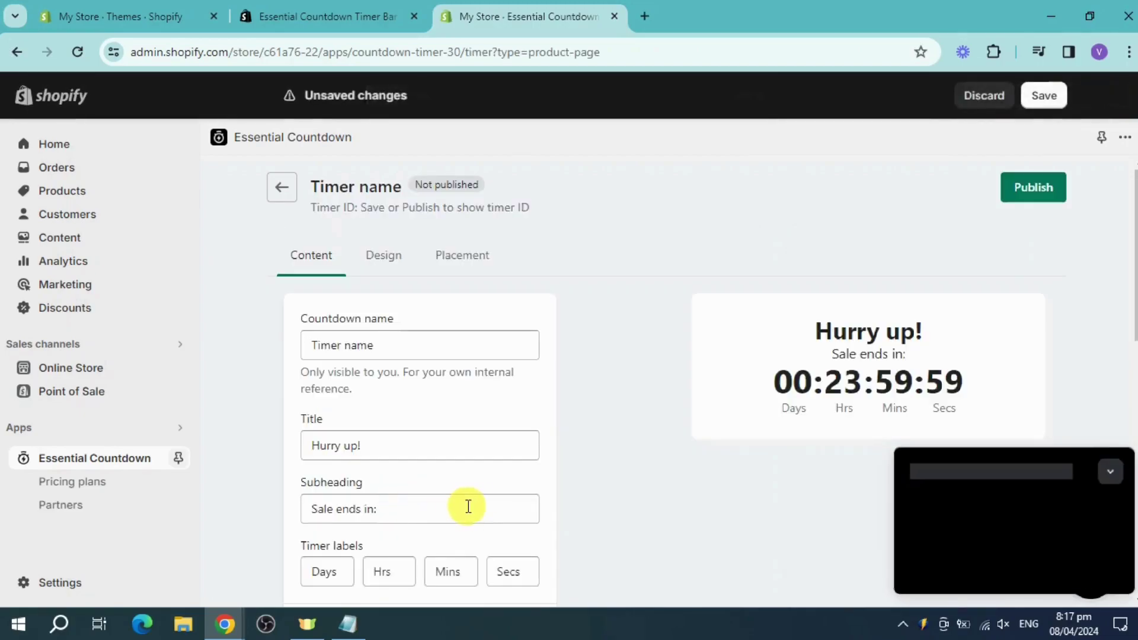
scroll(373, 388, "down", 1)
scroll(373, 388, "down", 1)
left_click(402, 262)
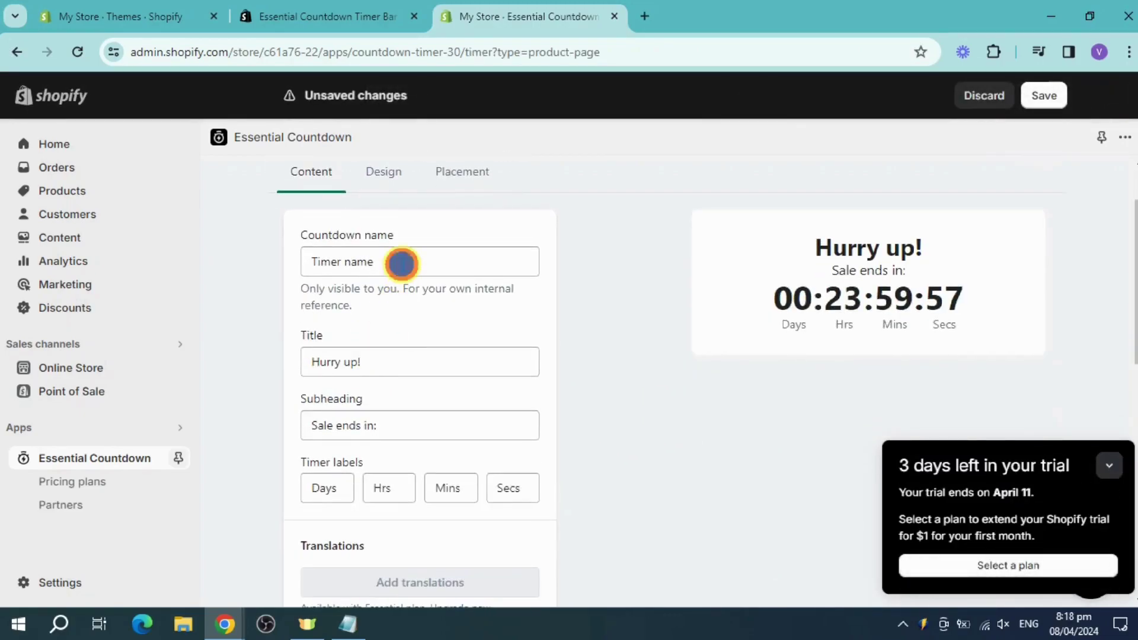
key("ctrl+a")
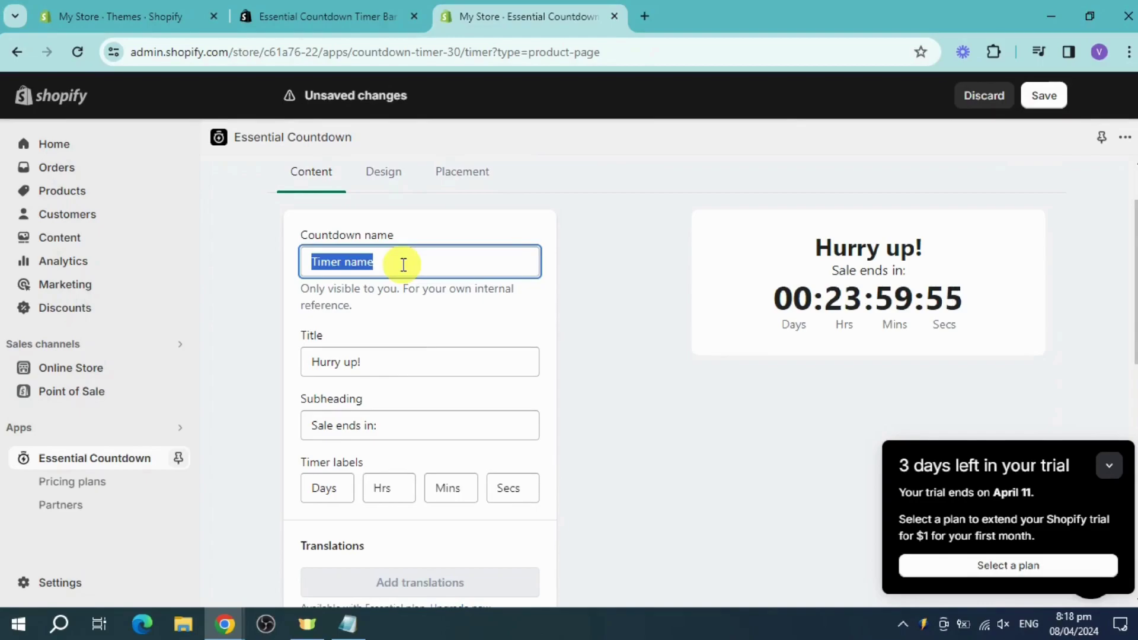
type("HURRY!!")
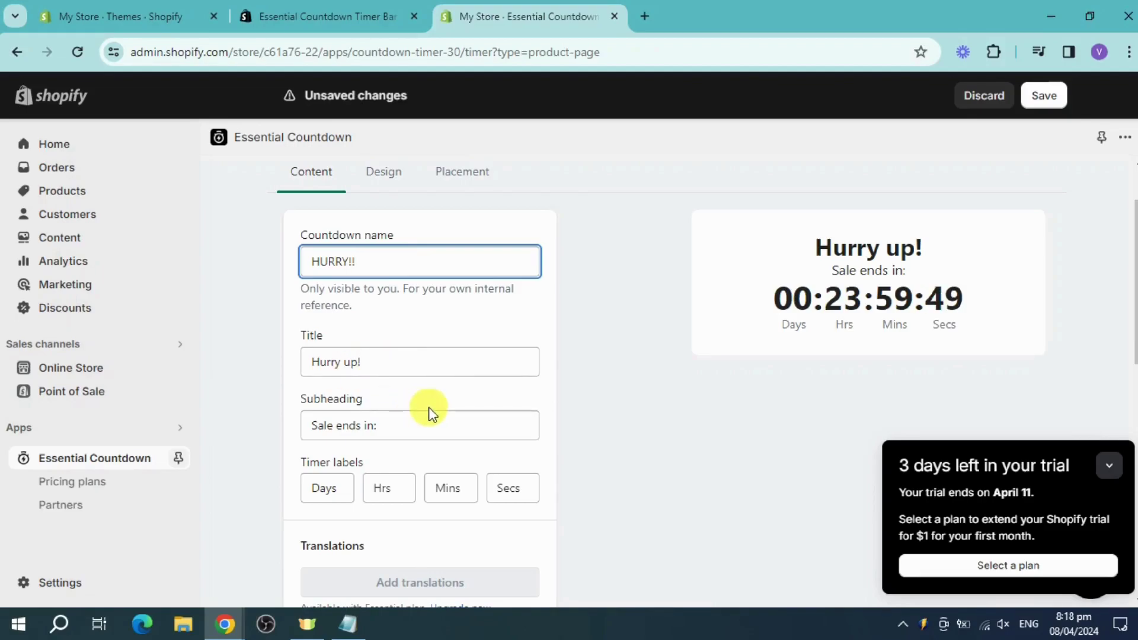
Set the end date of the countdown timer to Apr 10, 2024
scroll(432, 407, "down", 1)
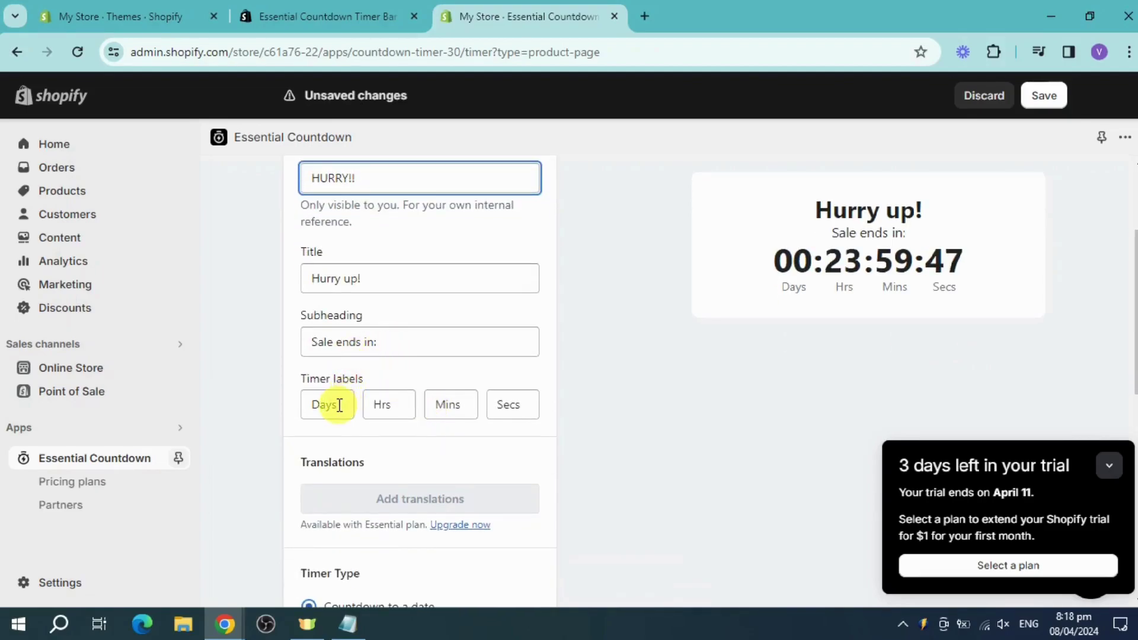
scroll(439, 435, "down", 1)
scroll(822, 376, "down", 4)
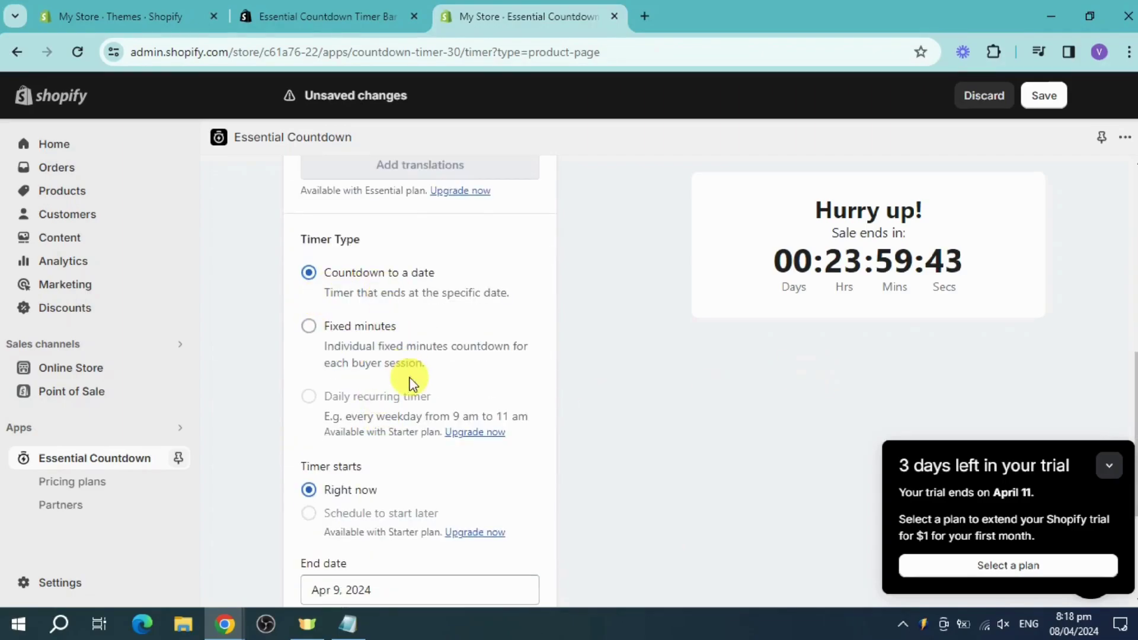
scroll(403, 415, "down", 1)
left_click(381, 504)
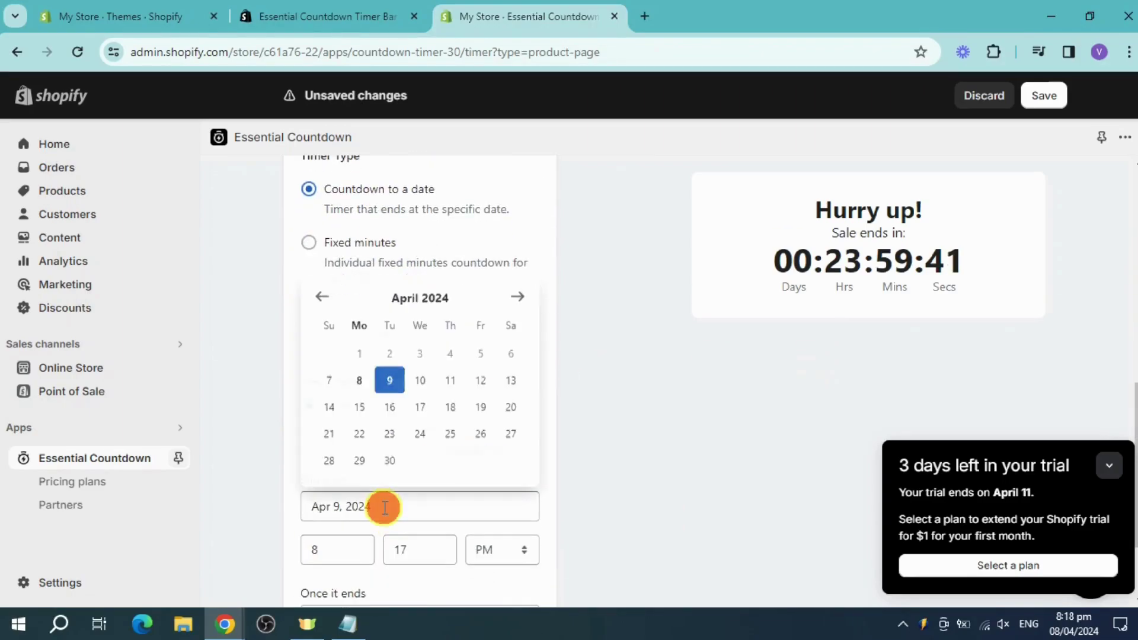
left_click(430, 394)
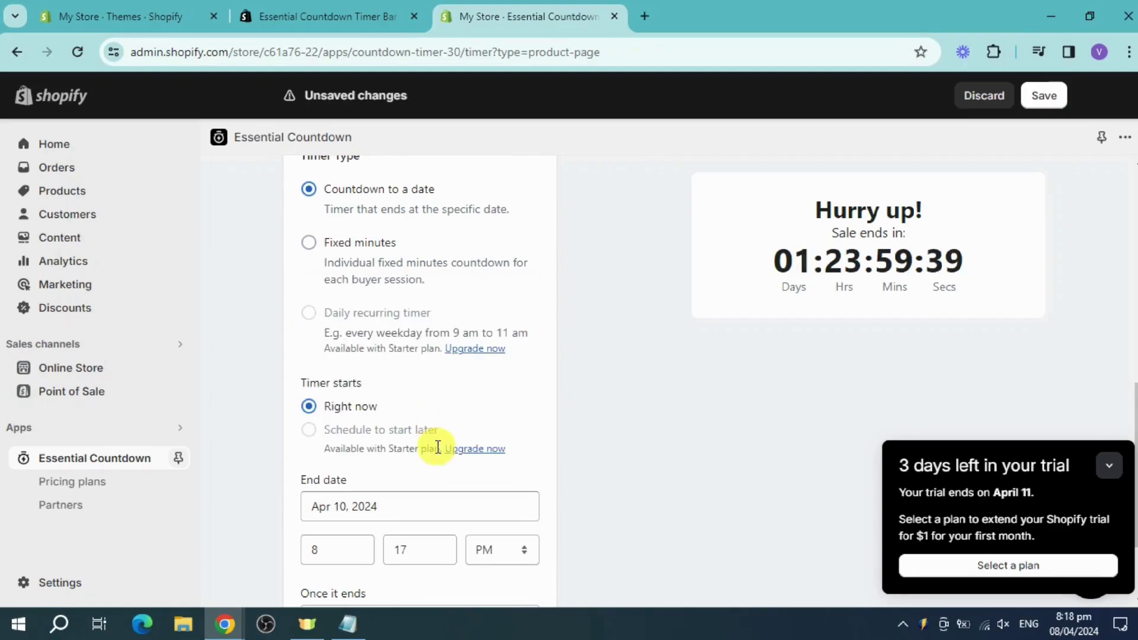
Set the minutes of the timer's end time to 57
scroll(441, 463, "down", 2)
left_click(429, 429)
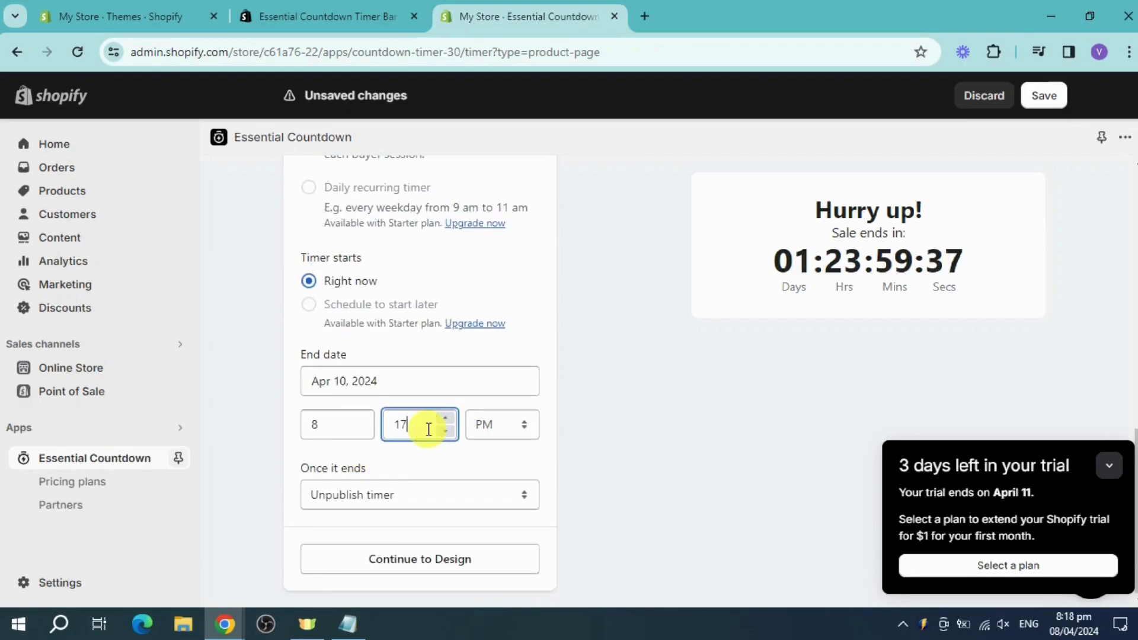
key("BackSpace")
key("BackSpace")
type("0")
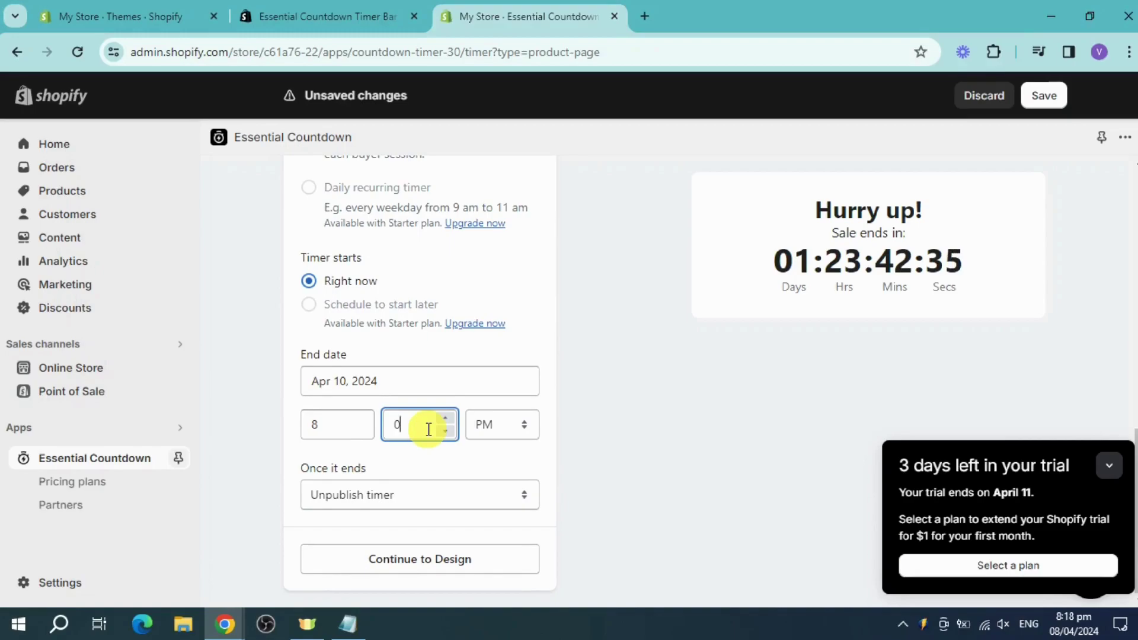
type("57")
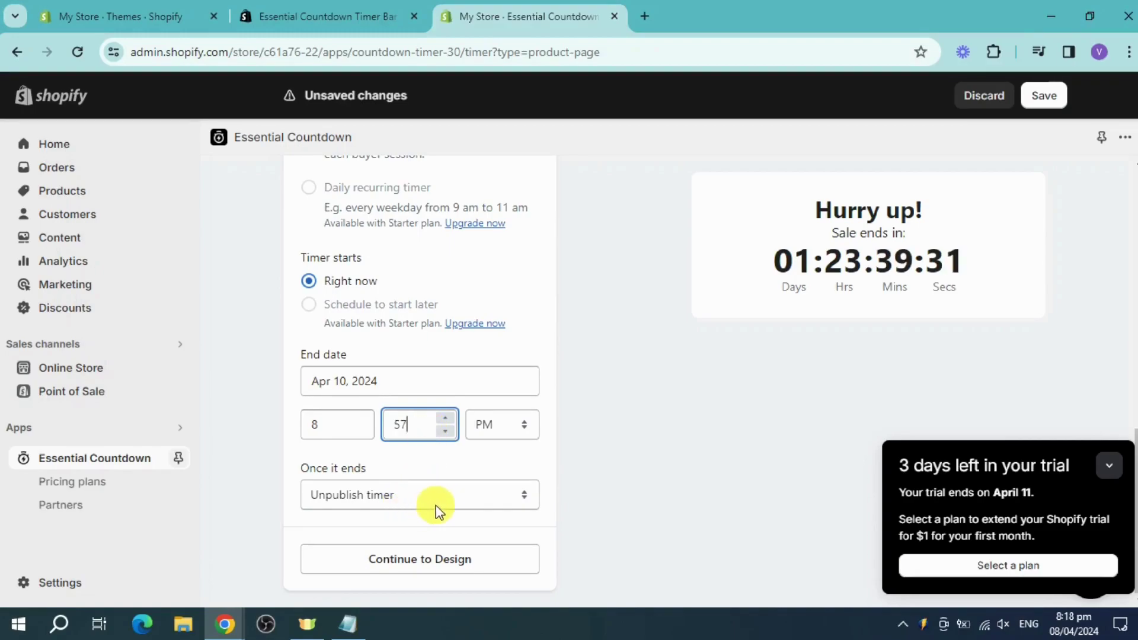
Continue to the timer's design settings and set the card's single color background to blue, #3549ff
left_click(445, 557)
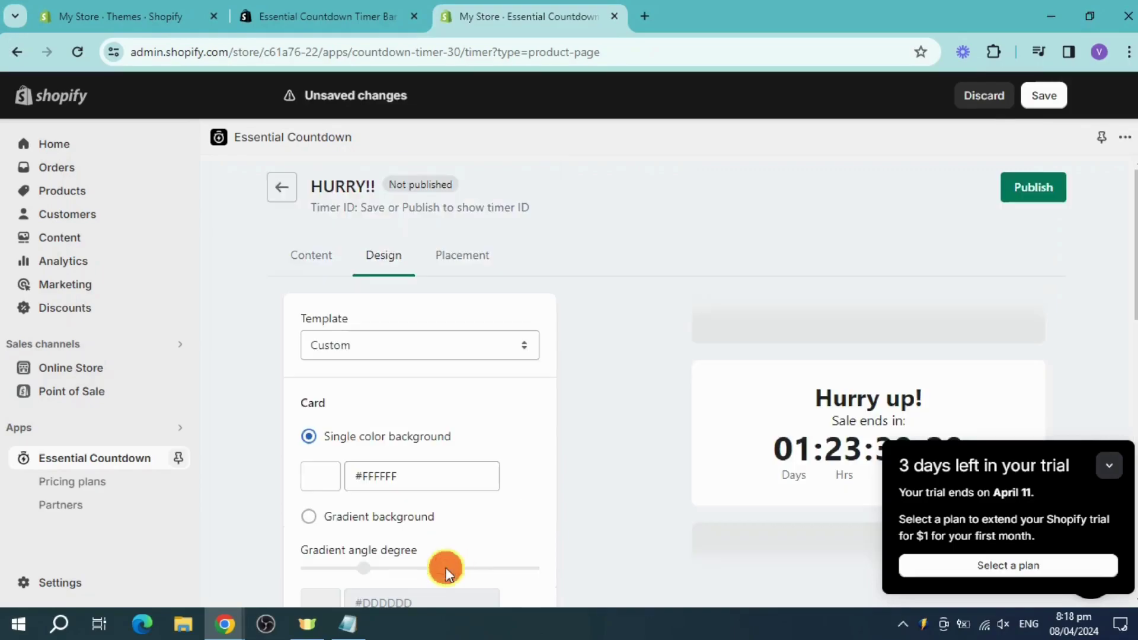
scroll(318, 399, "down", 1)
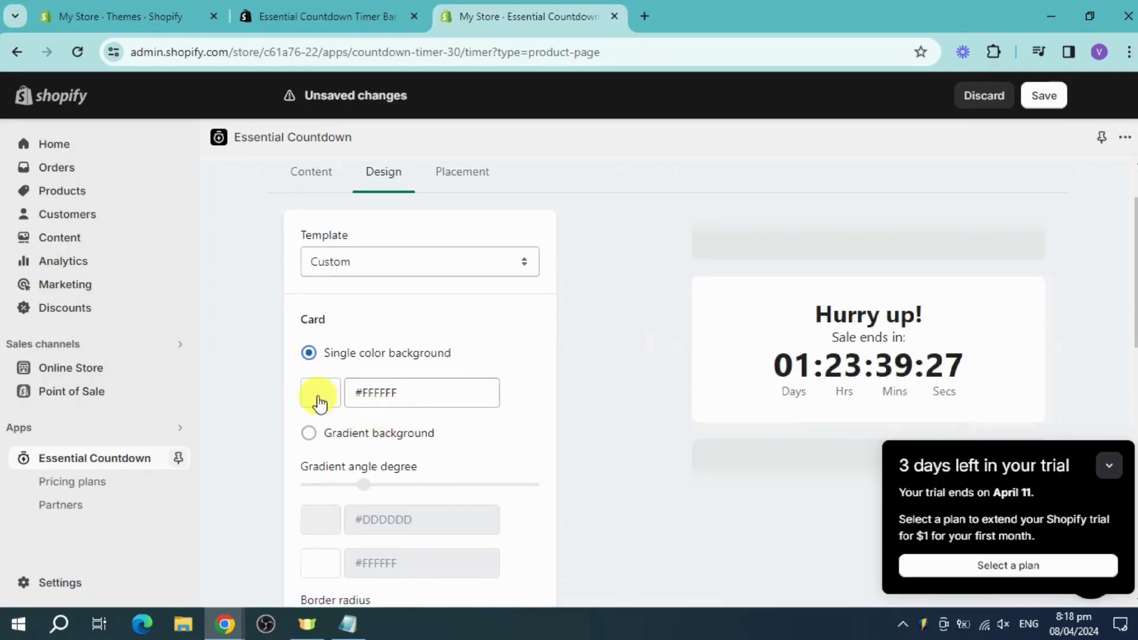
left_click(319, 393)
left_click(1117, 469)
left_click_drag(345, 445, 376, 391)
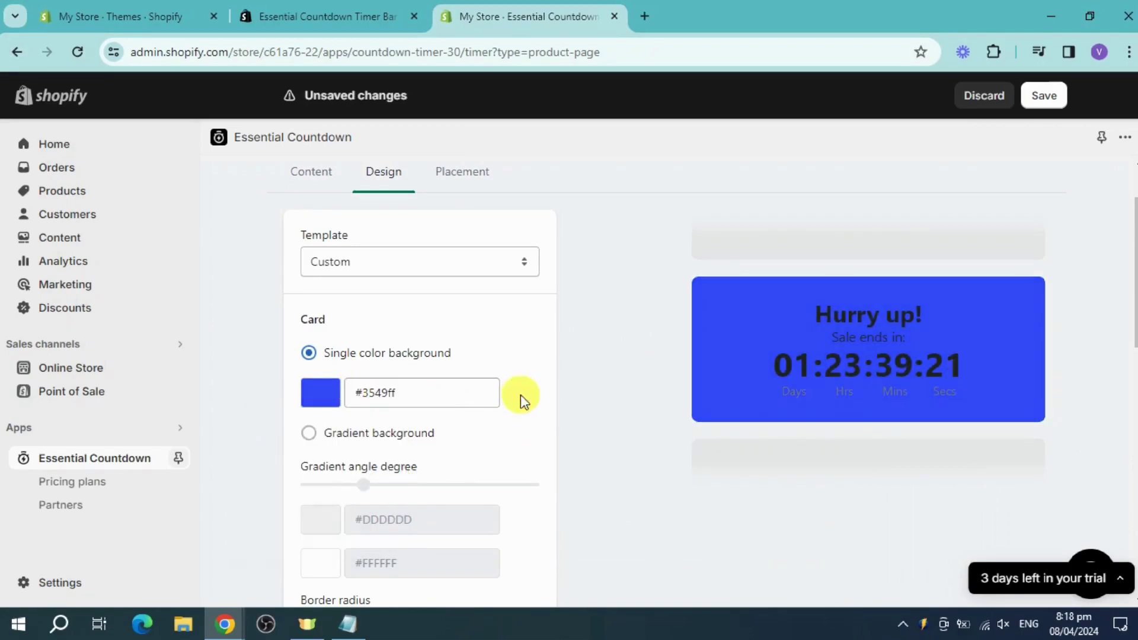
Change the timer's title and subheading text colors to white, #ffffff
scroll(516, 403, "down", 4)
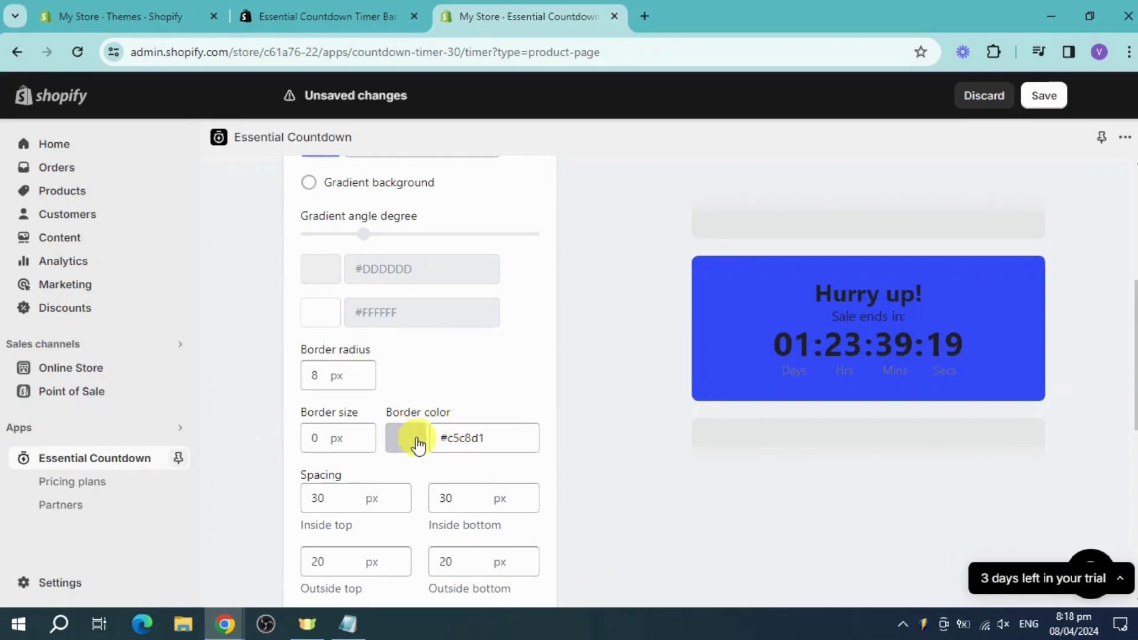
scroll(414, 439, "down", 2)
scroll(365, 426, "down", 5)
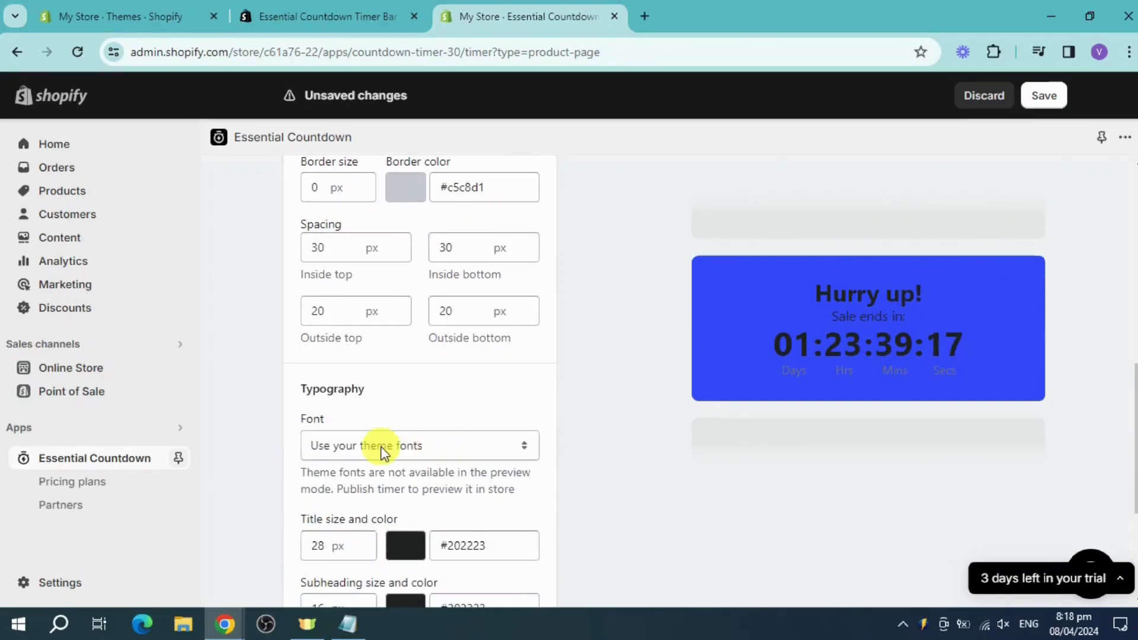
left_click(415, 389)
left_click_drag(411, 422, 296, 369)
left_click(405, 442)
left_click_drag(382, 464, 310, 452)
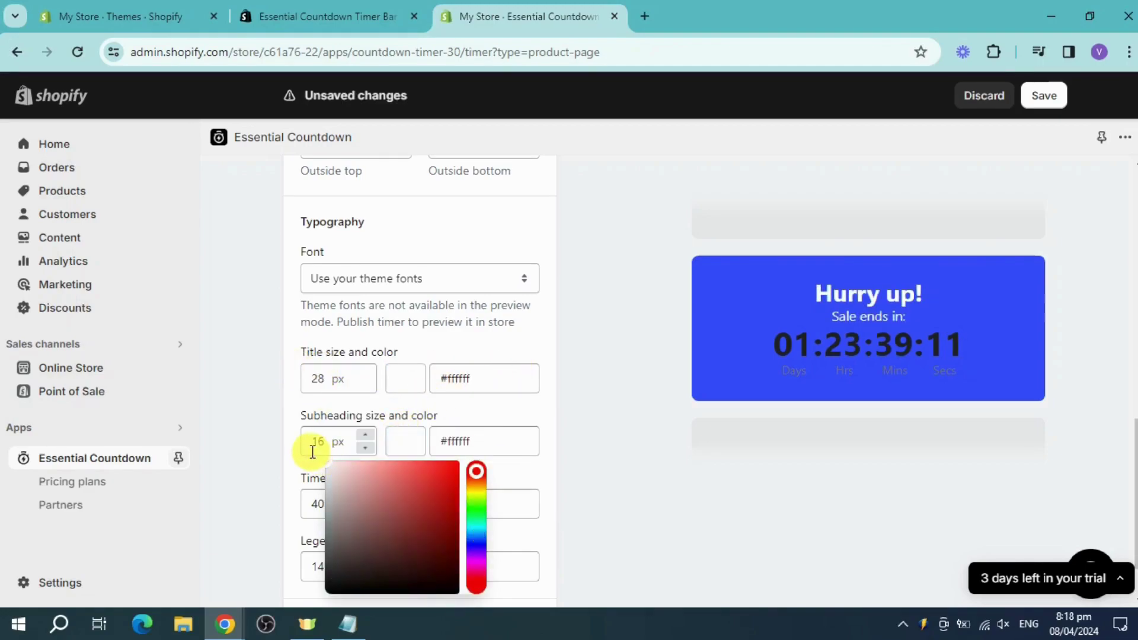
Change the colors of the timer digits and the legend text to white
left_click(403, 505)
left_click_drag(355, 407, 292, 330)
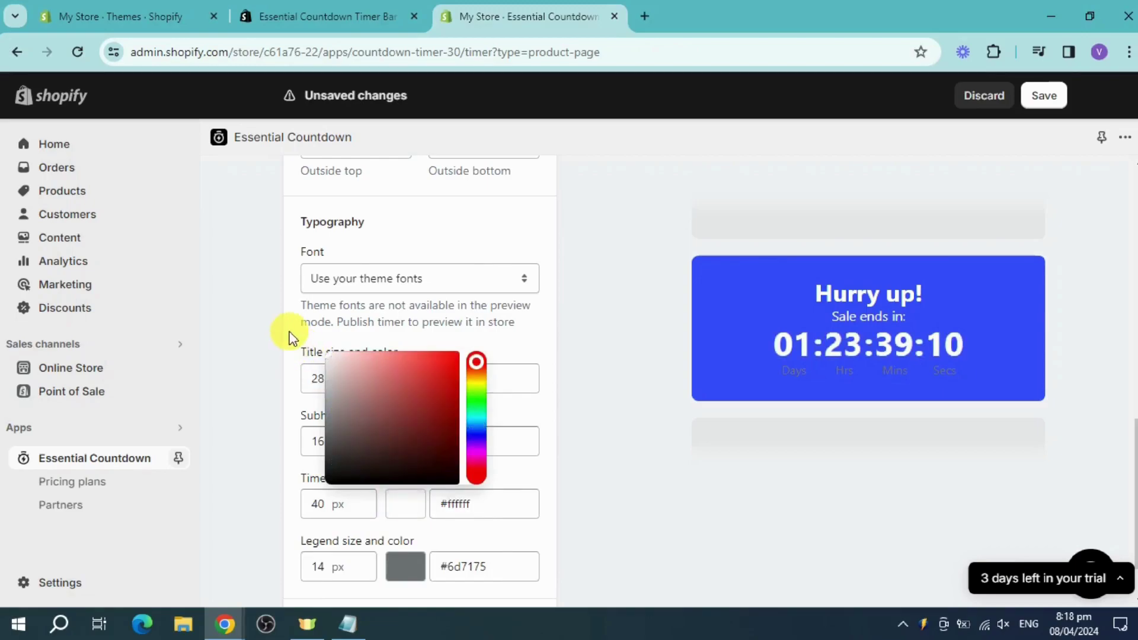
left_click(394, 569)
left_click_drag(350, 436, 305, 389)
Continue to the placement settings, keep All products and All world, and publish and save the timer
scroll(511, 437, "down", 2)
left_click(457, 560)
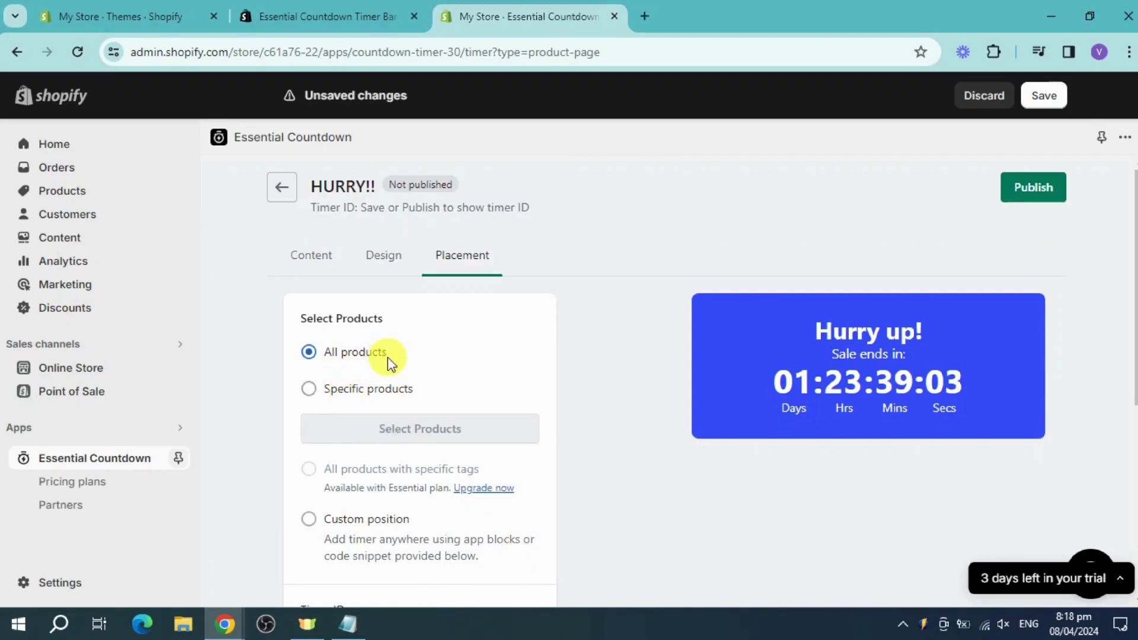
scroll(474, 427, "down", 2)
scroll(472, 427, "down", 5)
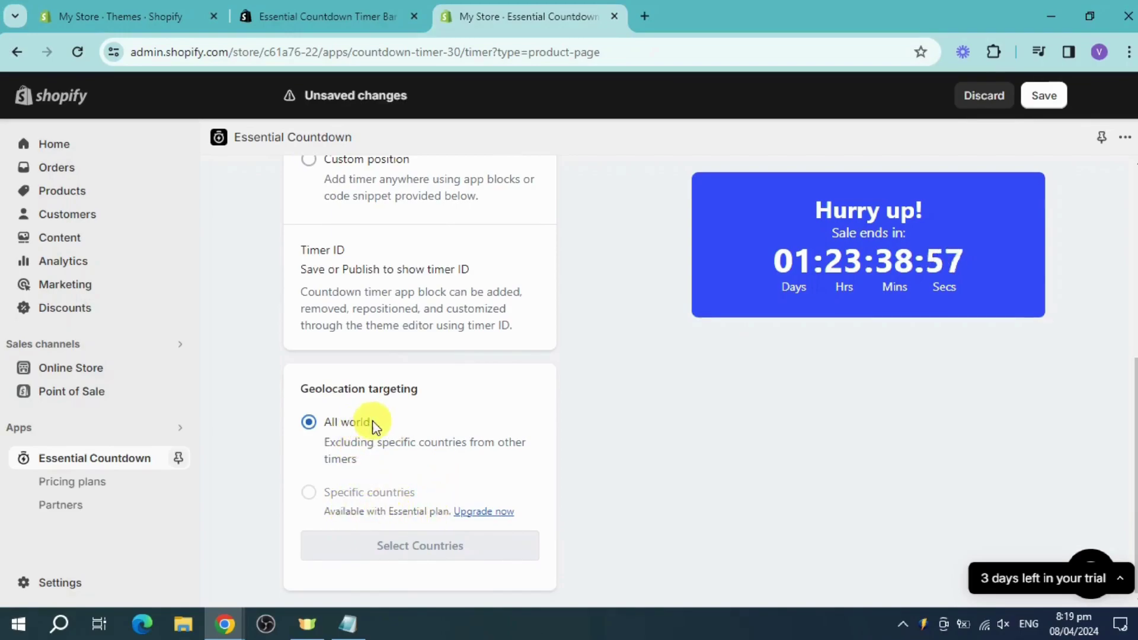
scroll(449, 428, "up", 6)
left_click(1029, 196)
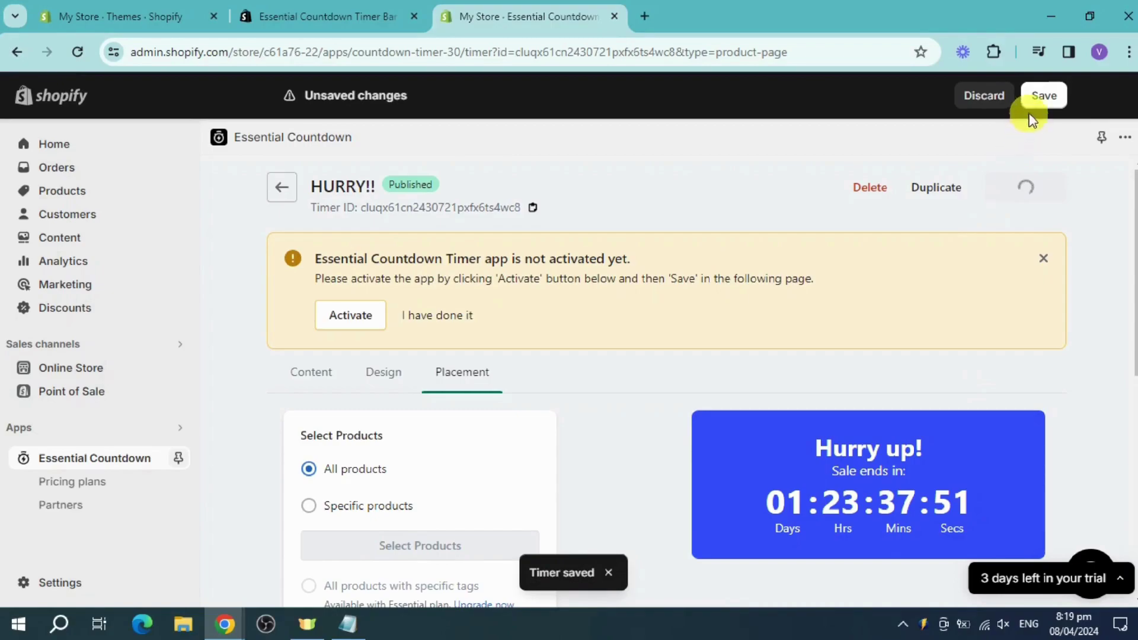
left_click(1042, 97)
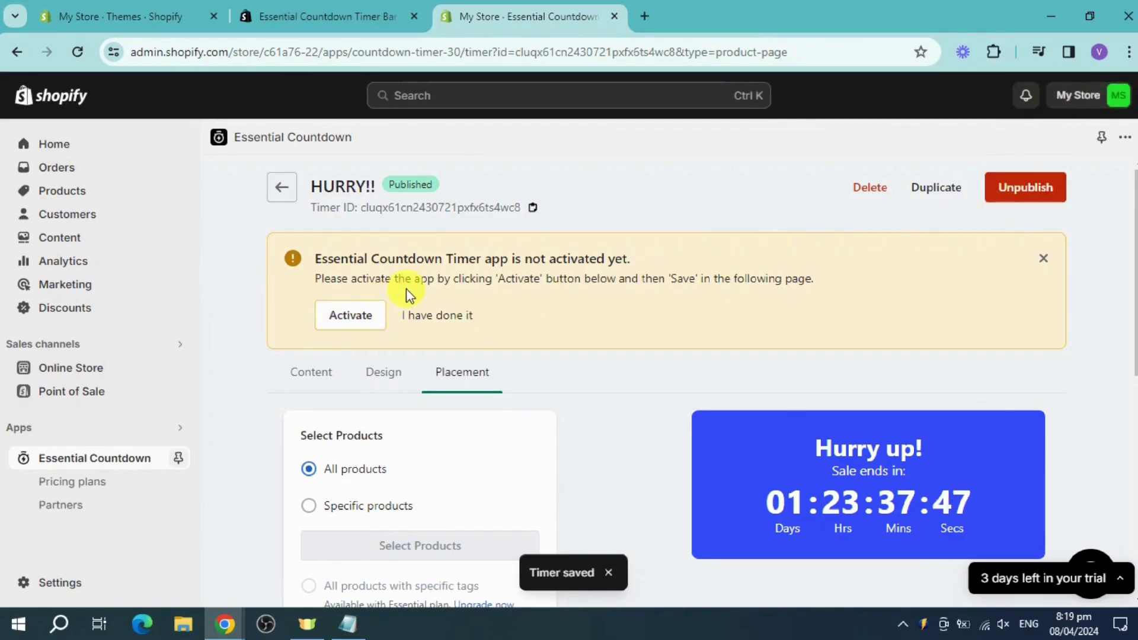
Activate the Essential Countdown app embed in the Refresh theme and save the theme
left_click(360, 316)
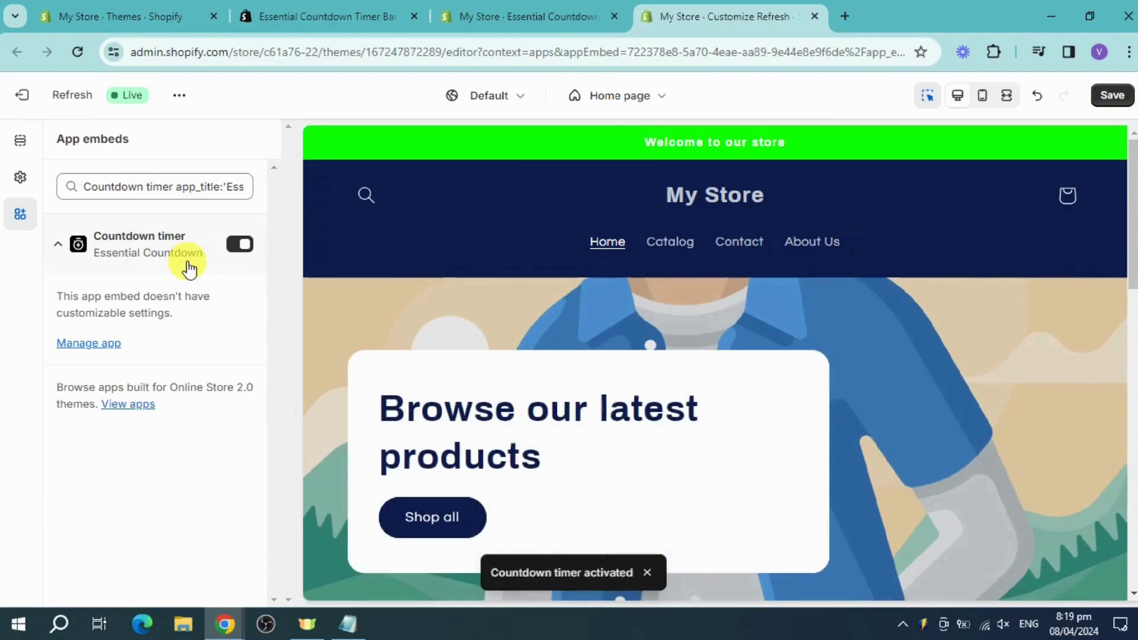
left_click(1110, 95)
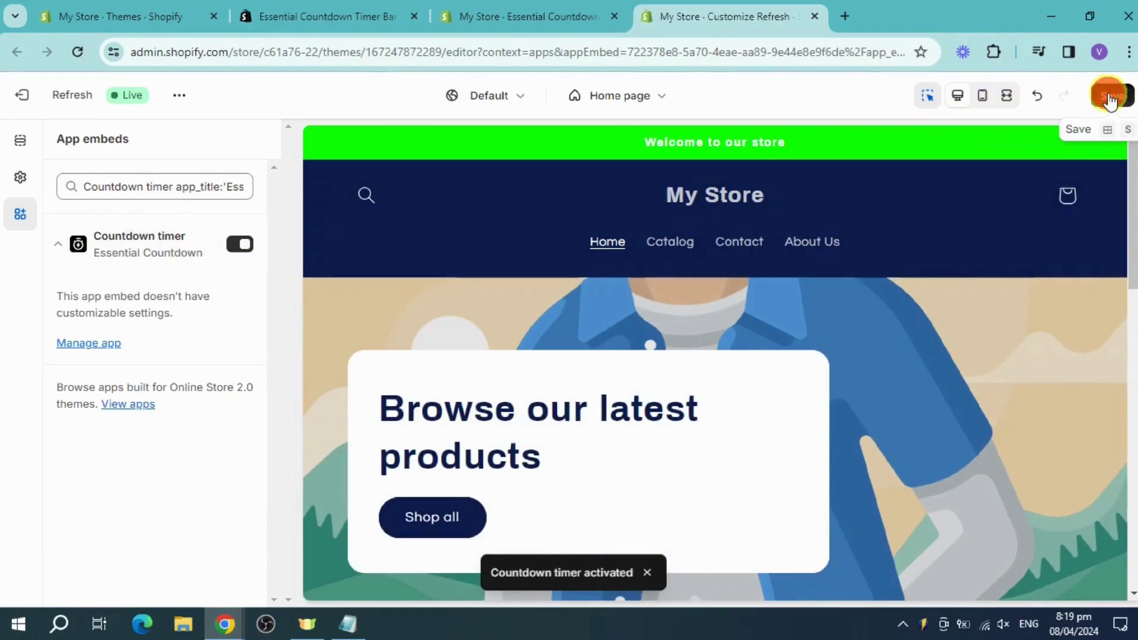